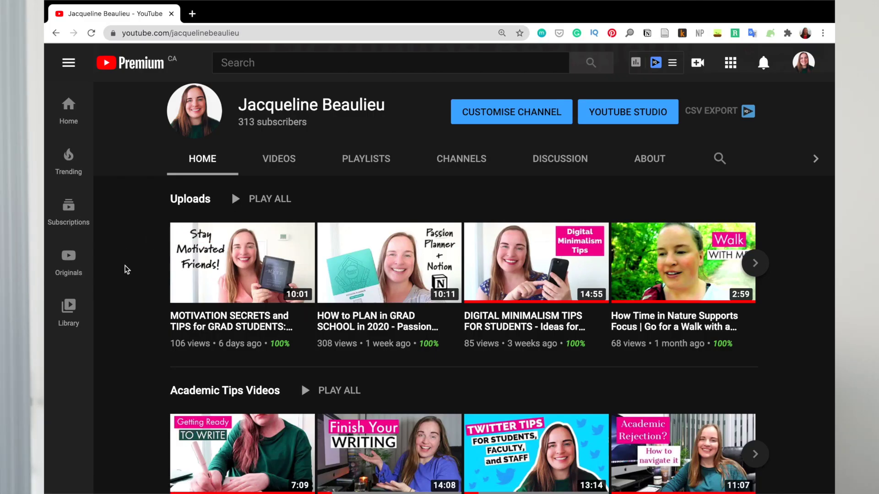
- Scroll down through the YouTube channel's Home tab rows of video collections
{"action": "scroll", "coordinate": [126, 269], "scroll_direction": "down", "scroll_amount": 3}
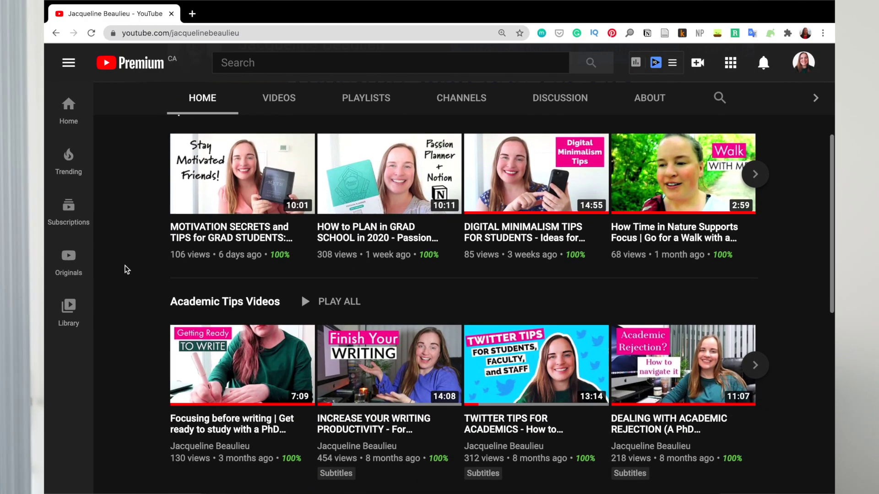
{"action": "scroll", "coordinate": [125, 266], "scroll_direction": "down", "scroll_amount": 4}
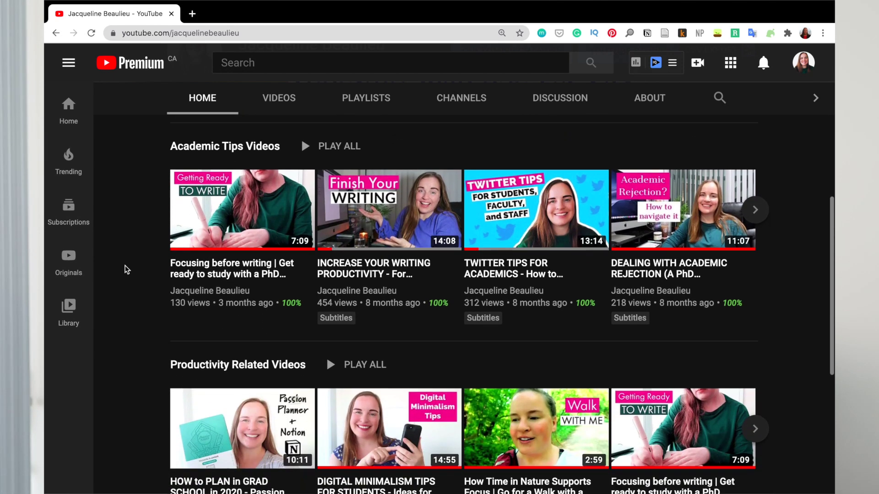
{"action": "scroll", "coordinate": [125, 266], "scroll_direction": "down", "scroll_amount": 4}
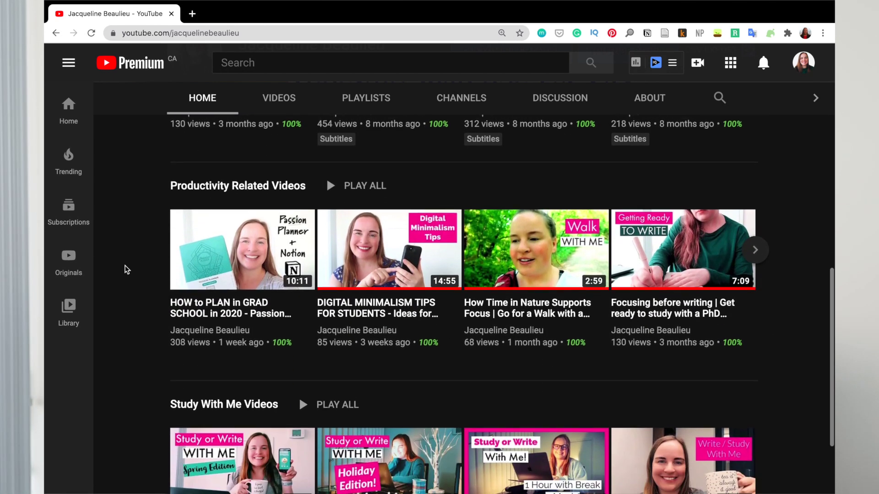
{"action": "scroll", "coordinate": [127, 270], "scroll_direction": "down", "scroll_amount": 3}
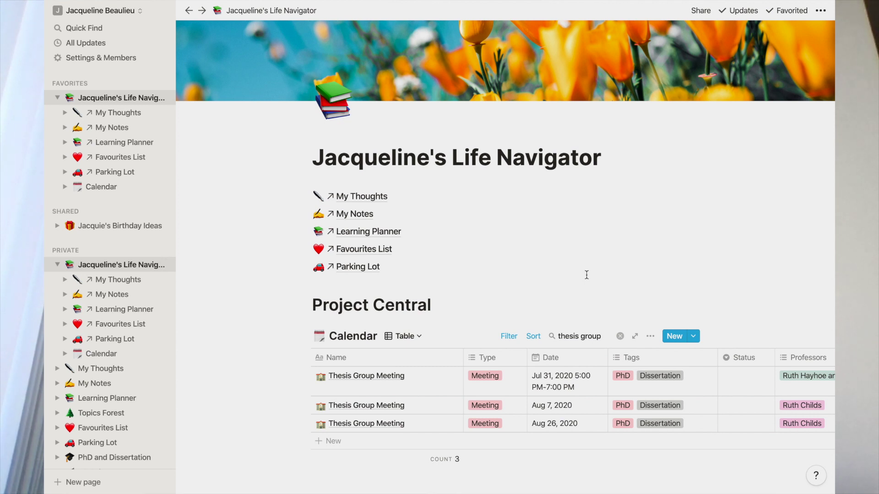
{"action": "scroll", "coordinate": [586, 274], "scroll_direction": "down", "scroll_amount": 1}
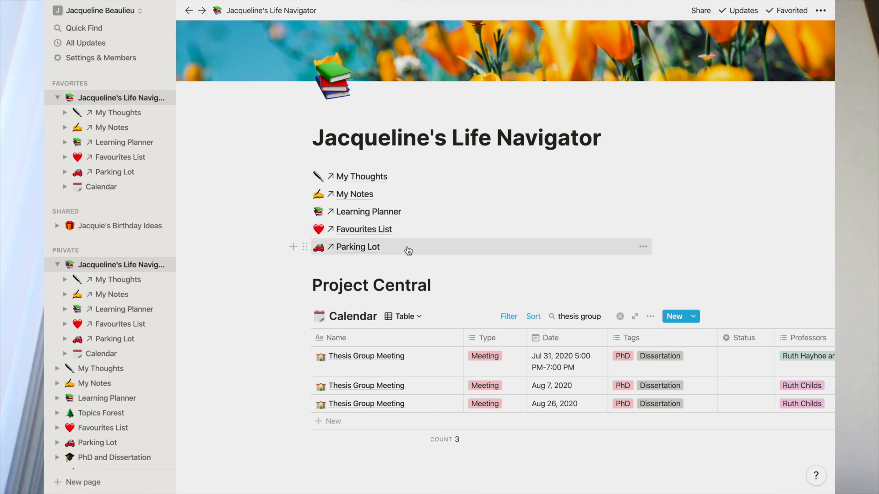
{"action": "scroll", "coordinate": [408, 250], "scroll_direction": "down", "scroll_amount": 2}
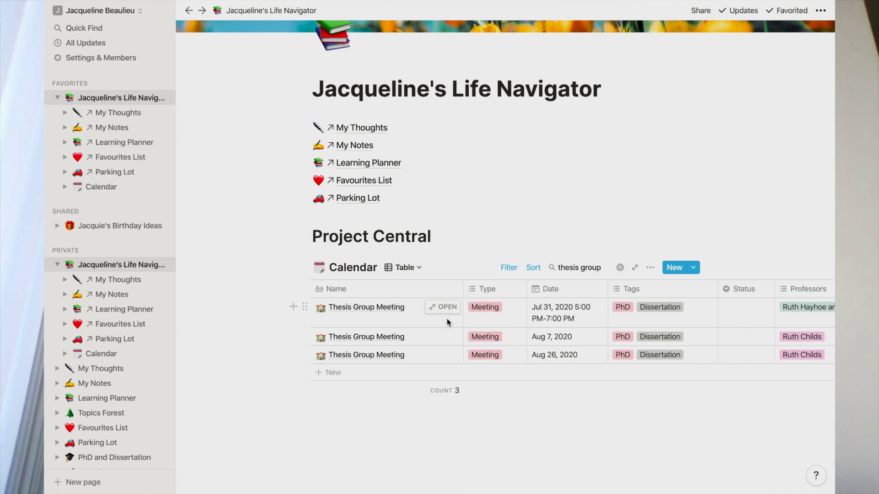
- Open the Jul 31 Thesis Group Meeting page and locate the Presenters and Topic cells
{"action": "left_click", "coordinate": [441, 313]}
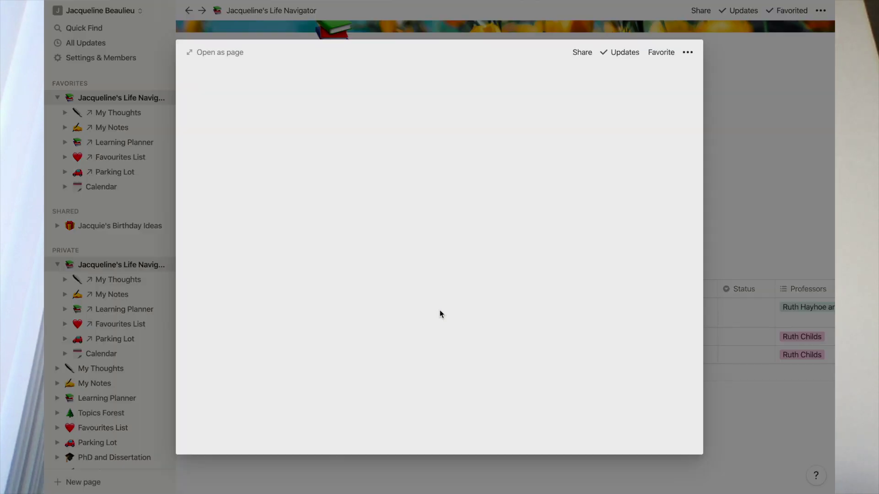
{"action": "scroll", "coordinate": [471, 328], "scroll_direction": "down", "scroll_amount": 2}
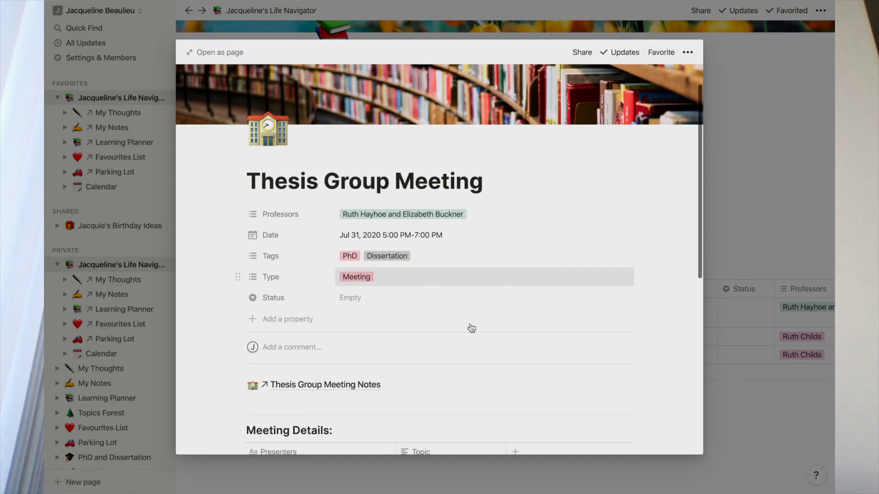
{"action": "scroll", "coordinate": [331, 204], "scroll_direction": "down", "scroll_amount": 6}
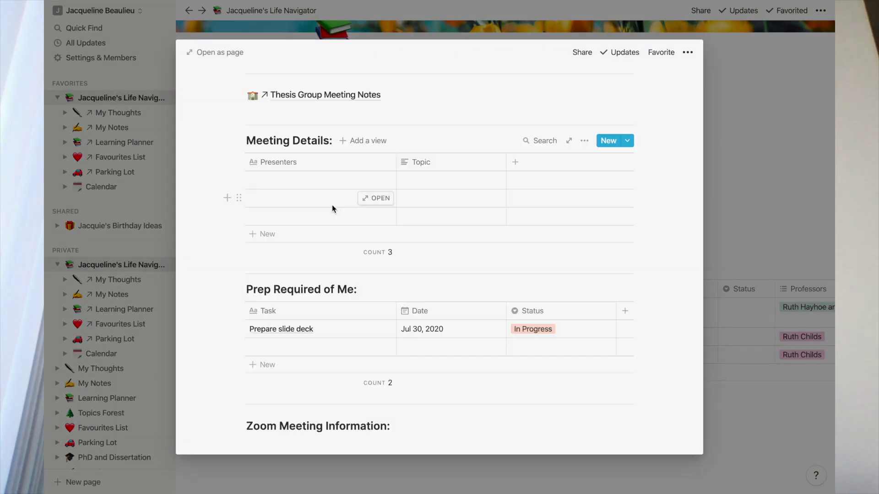
{"action": "left_click", "coordinate": [296, 186]}
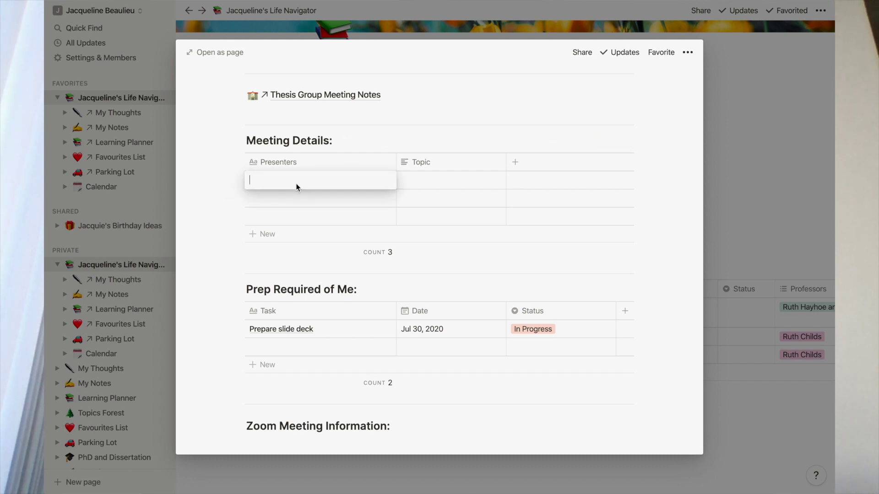
{"action": "key", "text": "Escape"}
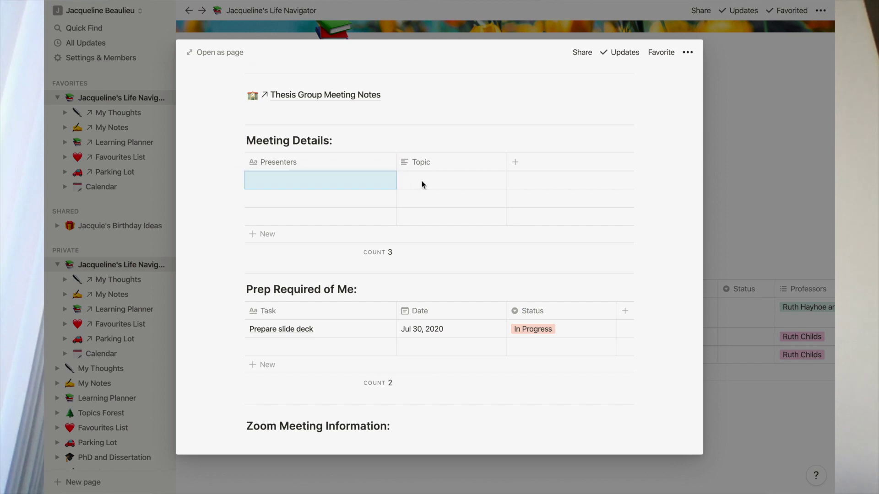
{"action": "left_click", "coordinate": [422, 184]}
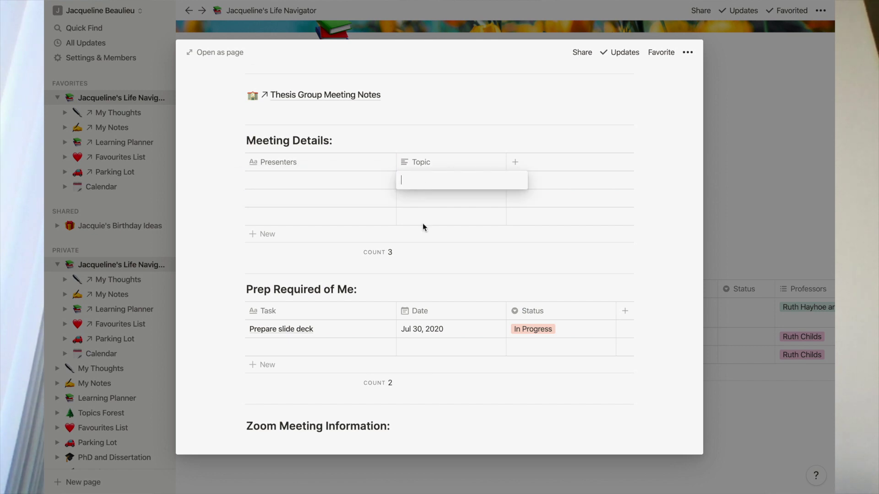
{"action": "key", "text": "Escape"}
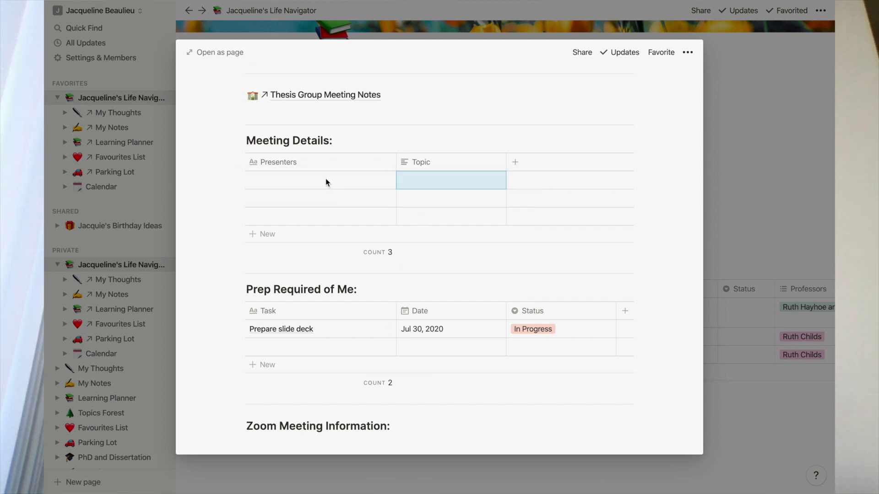
- Enter the presenter's name and the topic 'Engaging students in institutional decision making'
{"action": "left_click", "coordinate": [325, 181]}
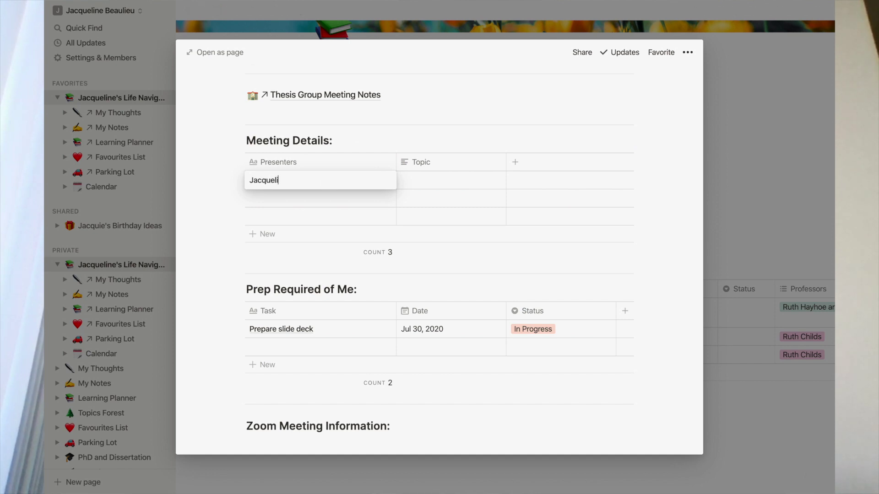
{"action": "key", "text": "Tab"}
{"action": "type", "text": "Engagi"}
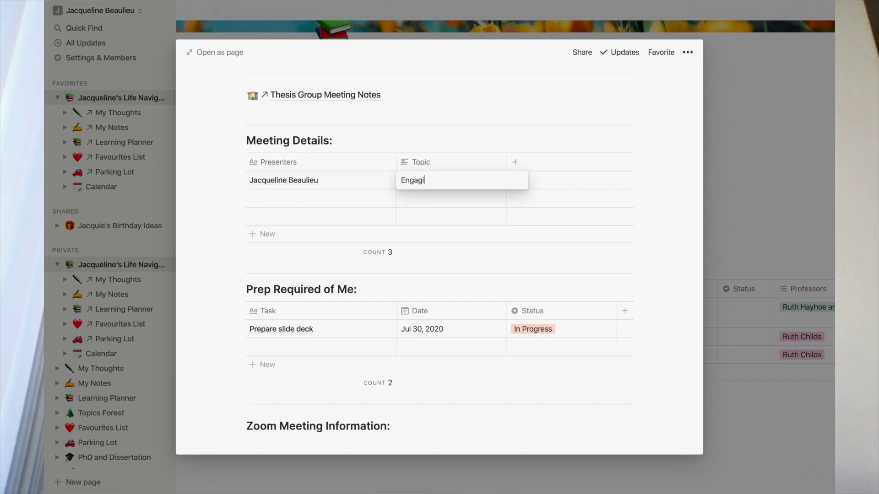
{"action": "type", "text": "ng students in institutional decision making"}
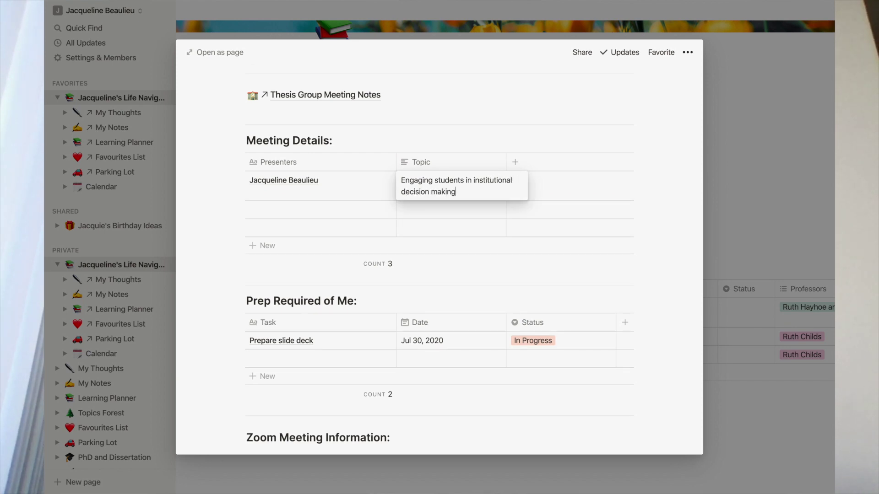
{"action": "key", "text": "Escape"}
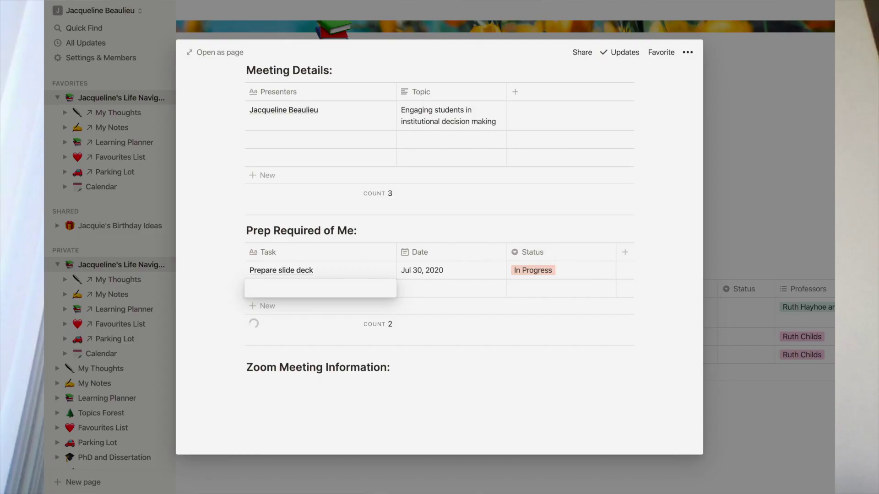
- Fill the new Prep Required of Me row: 'Practice the presentation', Jul 30, 2020, In Progress
{"action": "type", "text": "Practice the presentation"}
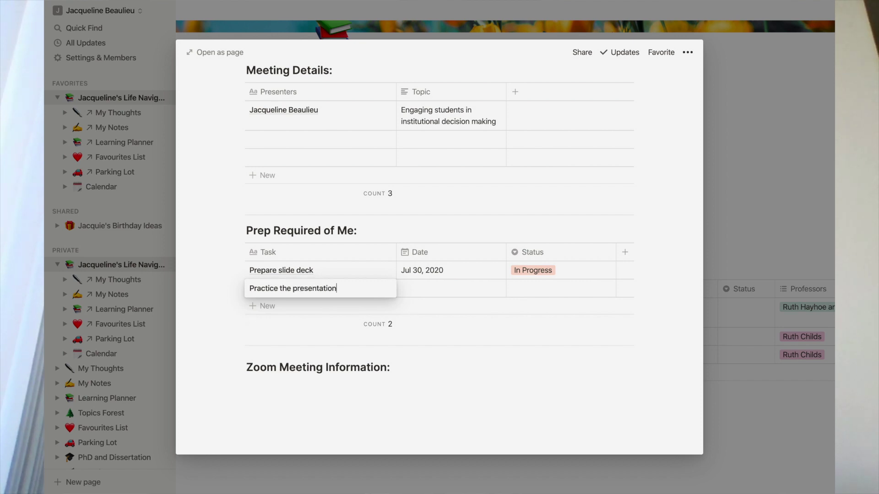
{"action": "left_click", "coordinate": [417, 289]}
{"action": "left_click", "coordinate": [416, 288]}
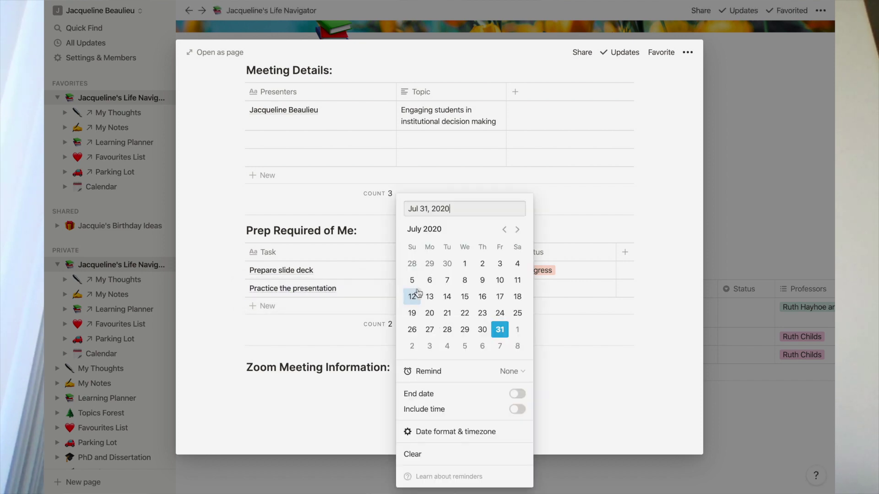
{"action": "left_click", "coordinate": [482, 329]}
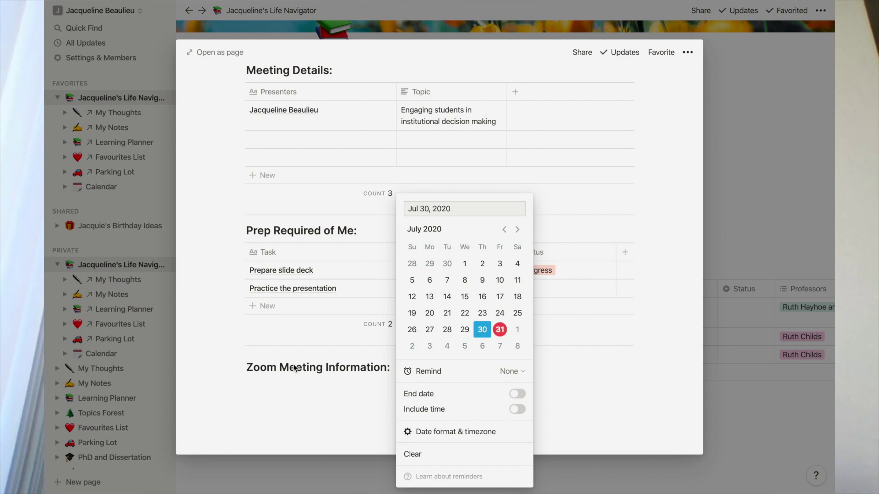
{"action": "left_click", "coordinate": [246, 353]}
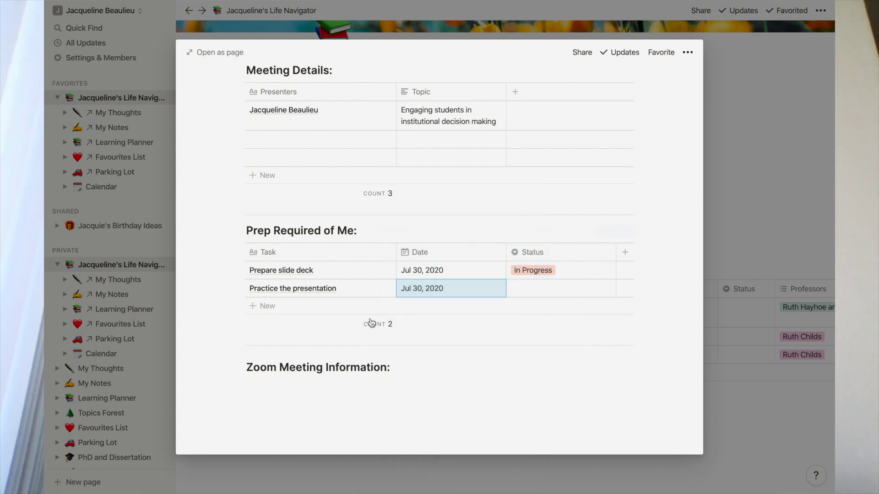
{"action": "left_click", "coordinate": [547, 293]}
{"action": "left_click", "coordinate": [547, 338]}
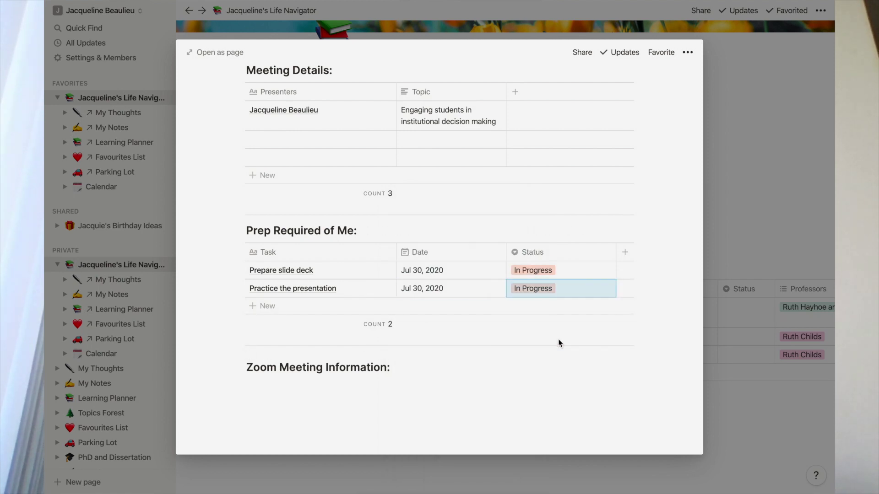
{"action": "left_click", "coordinate": [471, 366]}
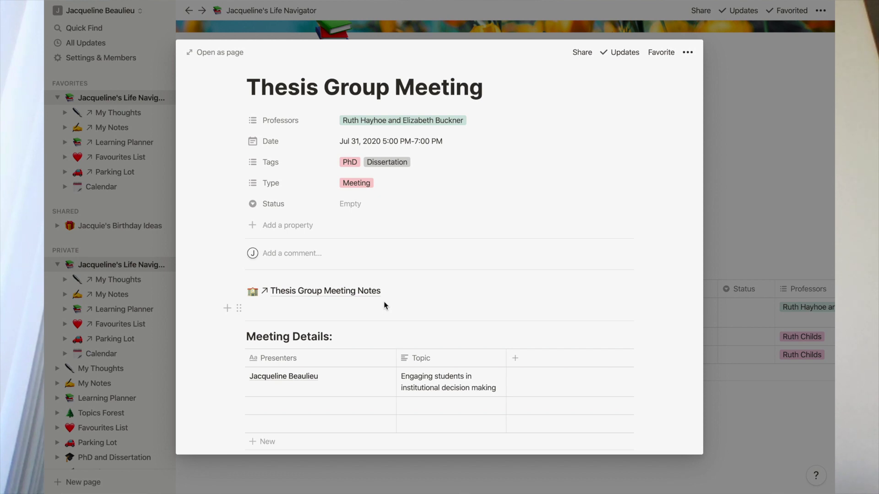
- Open the linked Thesis Group Meeting Notes page and scroll to the Group Brainstorm slides
{"action": "left_click", "coordinate": [344, 295]}
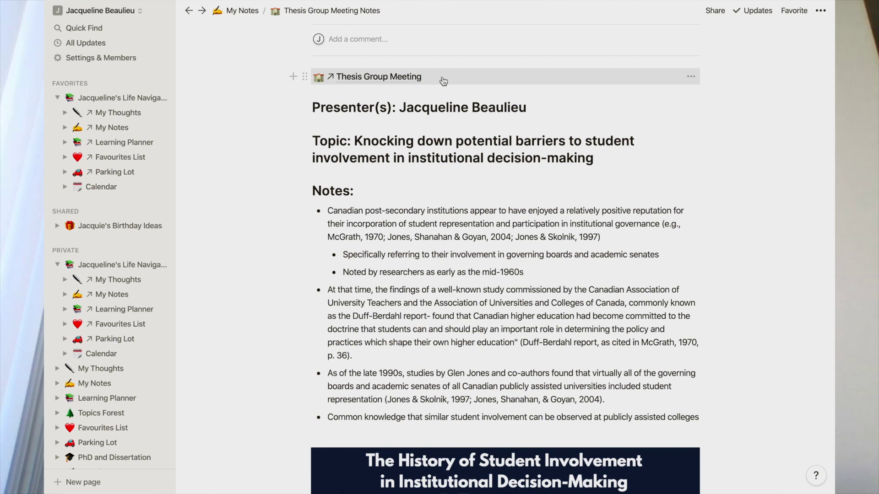
{"action": "left_click", "coordinate": [412, 80]}
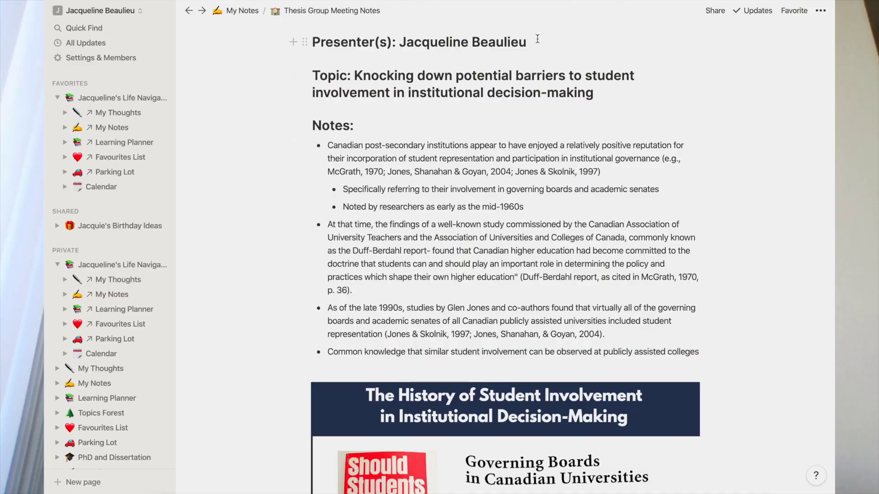
{"action": "scroll", "coordinate": [537, 39], "scroll_direction": "up", "scroll_amount": 1}
{"action": "scroll", "coordinate": [513, 199], "scroll_direction": "down", "scroll_amount": 2}
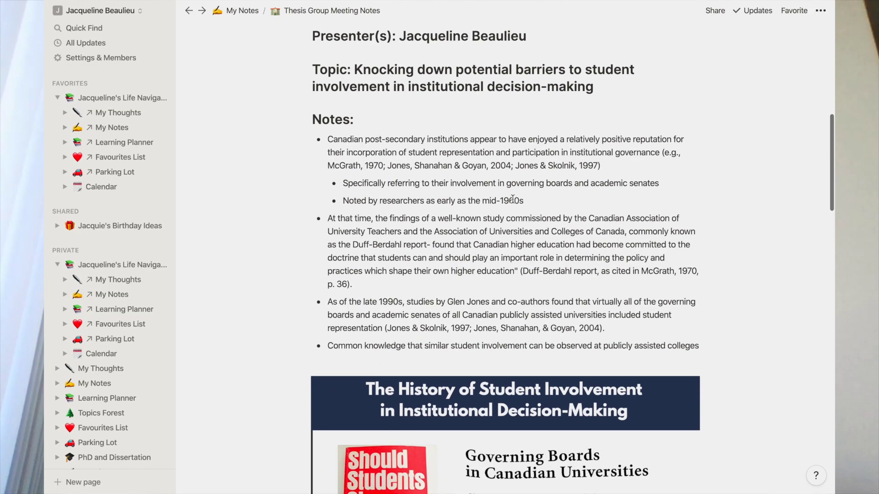
{"action": "left_click", "coordinate": [602, 87]}
{"action": "scroll", "coordinate": [563, 219], "scroll_direction": "down", "scroll_amount": 3}
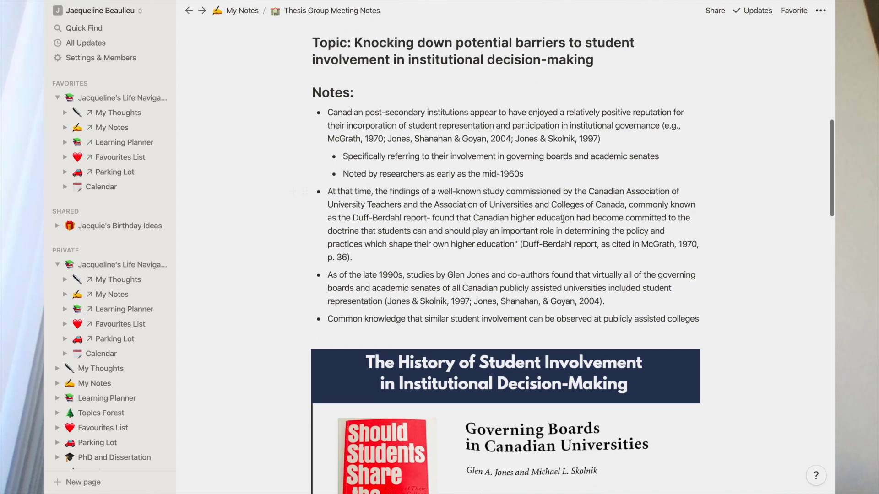
{"action": "scroll", "coordinate": [563, 220], "scroll_direction": "up", "scroll_amount": 1}
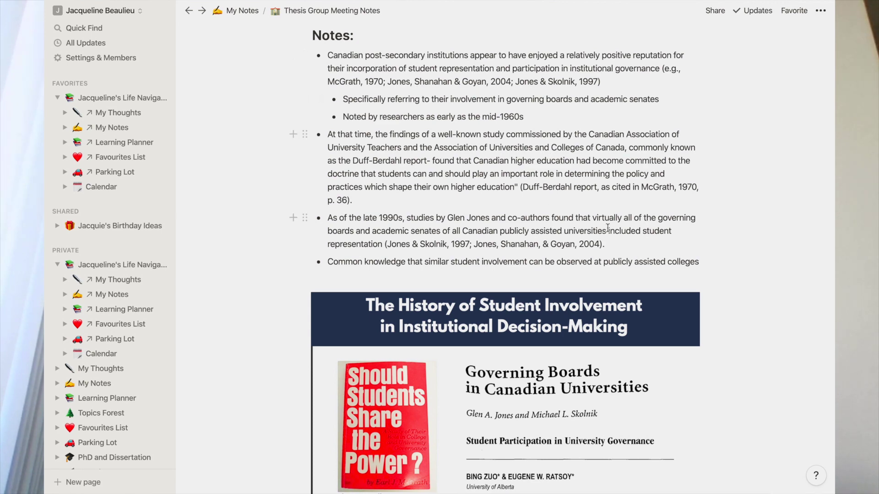
{"action": "scroll", "coordinate": [607, 230], "scroll_direction": "down", "scroll_amount": 15}
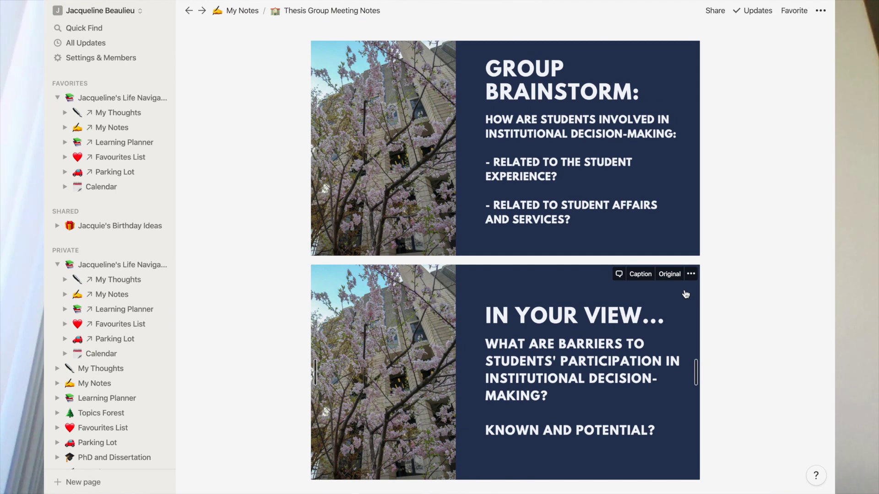
- Scroll the notes down to the Small Group Discussion Notes section
{"action": "scroll", "coordinate": [685, 294], "scroll_direction": "down", "scroll_amount": 8}
{"action": "scroll", "coordinate": [685, 290], "scroll_direction": "down", "scroll_amount": 1}
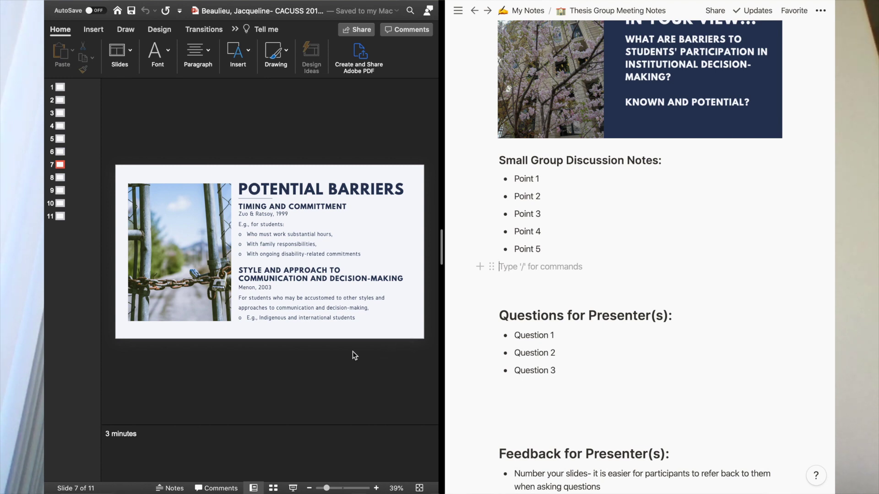
- Screenshot the Potential Barriers slide and drop the image into the notes below Point 5
{"action": "key", "text": "super+shift+4"}
{"action": "left_click_drag", "start_coordinate": [118, 168], "coordinate": [424, 340]}
{"action": "left_click_drag", "start_coordinate": [795, 439], "coordinate": [562, 273]}
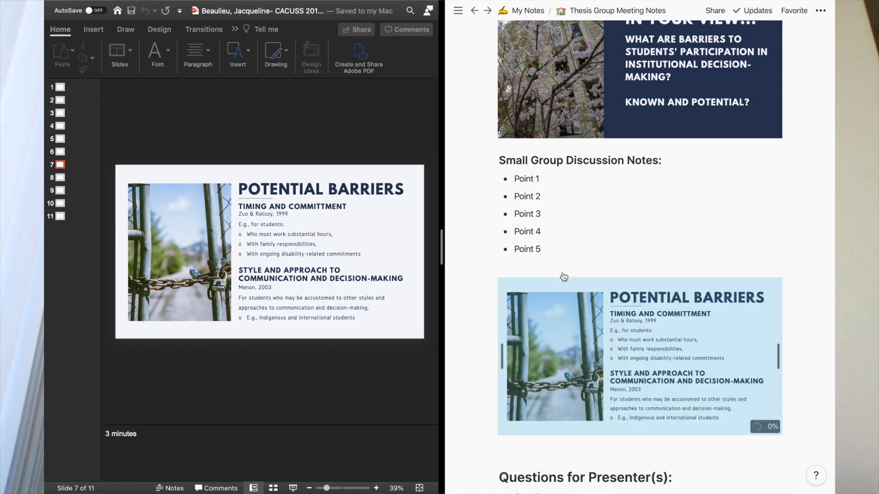
{"action": "scroll", "coordinate": [586, 372], "scroll_direction": "down", "scroll_amount": 3}
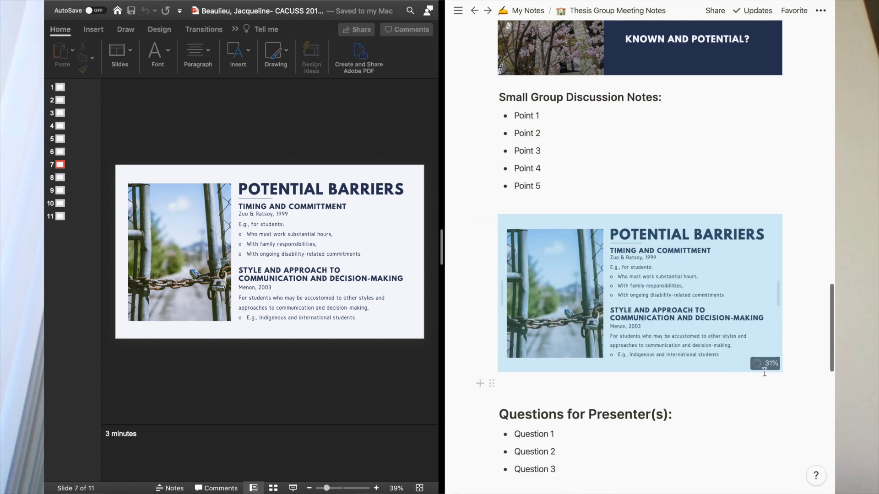
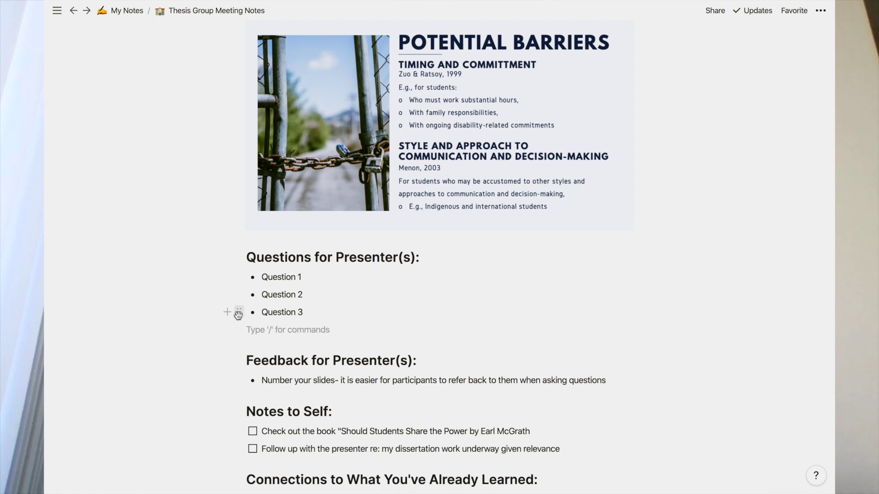
- Drag Question 3 and then Question 2 above Question 1 so the list reads 3, 2, 1
{"action": "left_click_drag", "start_coordinate": [239, 311], "coordinate": [244, 273]}
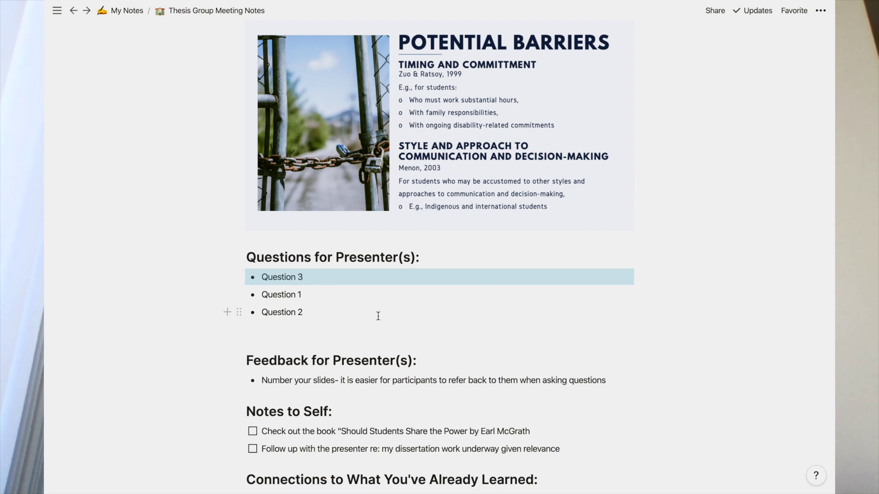
{"action": "key", "text": "Escape"}
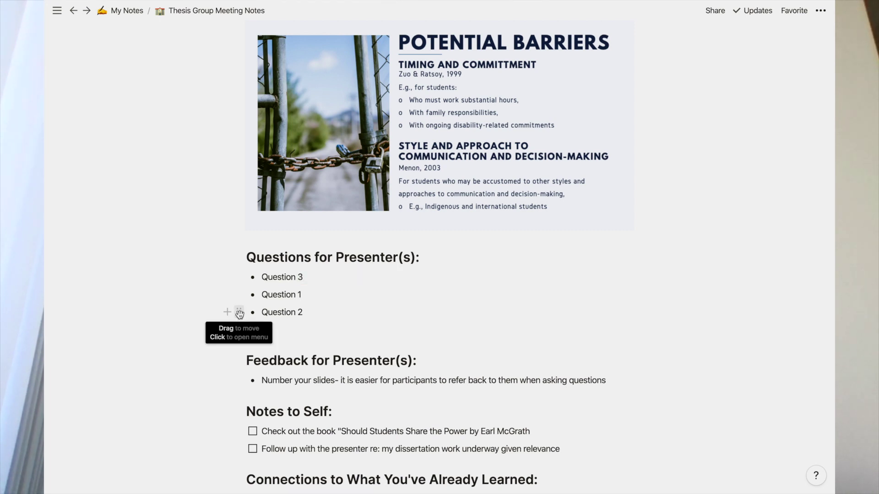
{"action": "left_click_drag", "start_coordinate": [239, 313], "coordinate": [239, 290]}
{"action": "left_click", "coordinate": [275, 330]}
{"action": "scroll", "coordinate": [275, 329], "scroll_direction": "down", "scroll_amount": 4}
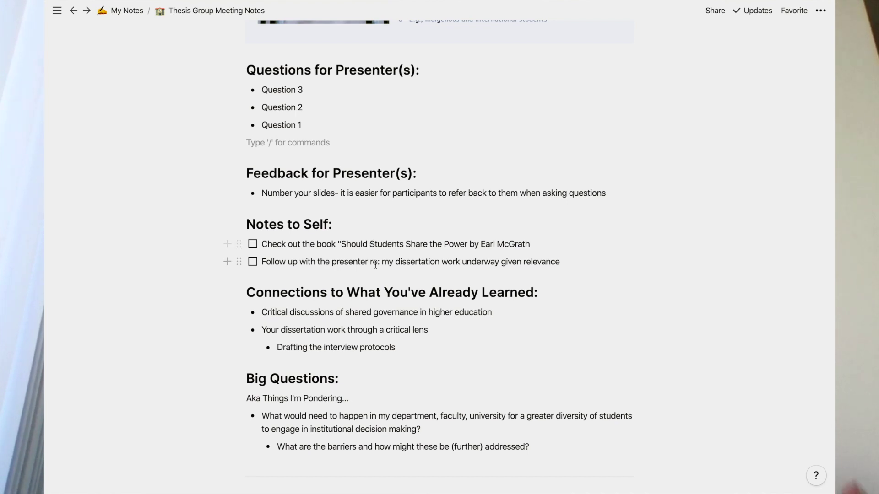
{"action": "scroll", "coordinate": [375, 264], "scroll_direction": "down", "scroll_amount": 1}
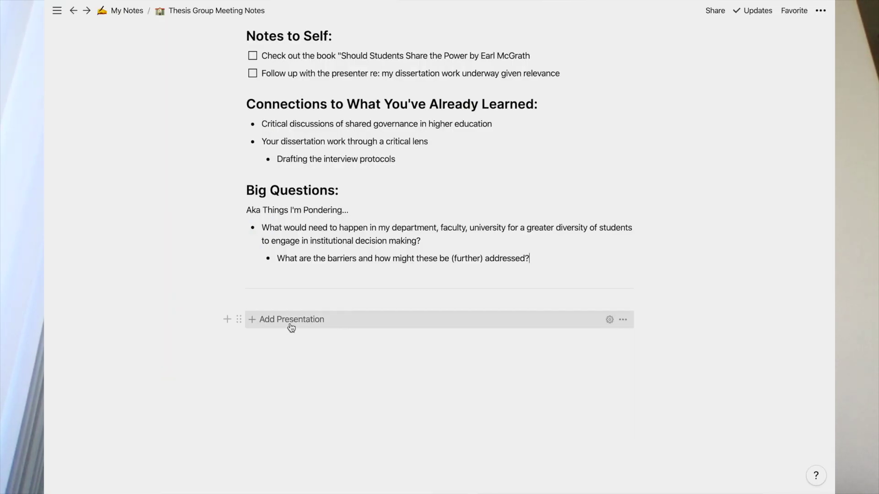
- Insert a blank presentation heading set with the Add Presentation button, then open the block menu below
{"action": "left_click", "coordinate": [255, 325]}
{"action": "scroll", "coordinate": [342, 357], "scroll_direction": "down", "scroll_amount": 2}
{"action": "scroll", "coordinate": [342, 358], "scroll_direction": "down", "scroll_amount": 3}
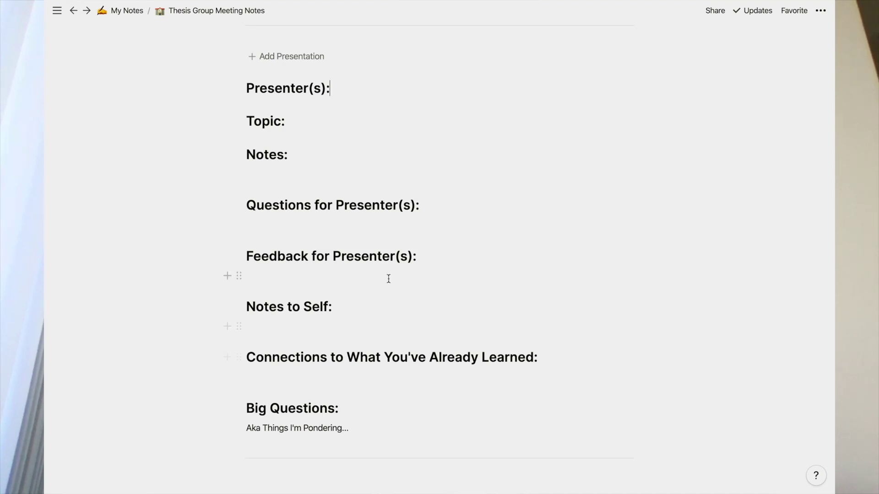
{"action": "scroll", "coordinate": [388, 277], "scroll_direction": "up", "scroll_amount": 1}
{"action": "scroll", "coordinate": [389, 279], "scroll_direction": "down", "scroll_amount": 2}
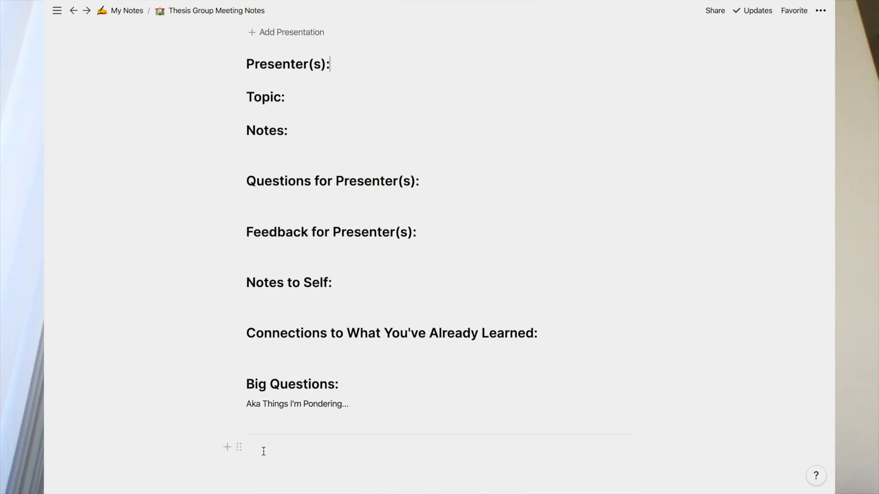
{"action": "left_click", "coordinate": [227, 447]}
- Add a Template button block from the Advanced Blocks section at the bottom of the page
{"action": "scroll", "coordinate": [295, 415], "scroll_direction": "down", "scroll_amount": 2}
{"action": "scroll", "coordinate": [295, 415], "scroll_direction": "down", "scroll_amount": 8}
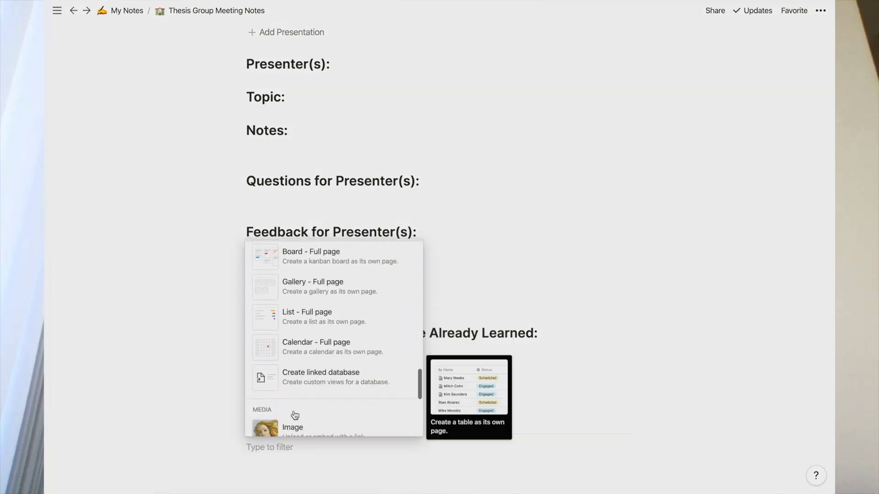
{"action": "scroll", "coordinate": [295, 415], "scroll_direction": "down", "scroll_amount": 10}
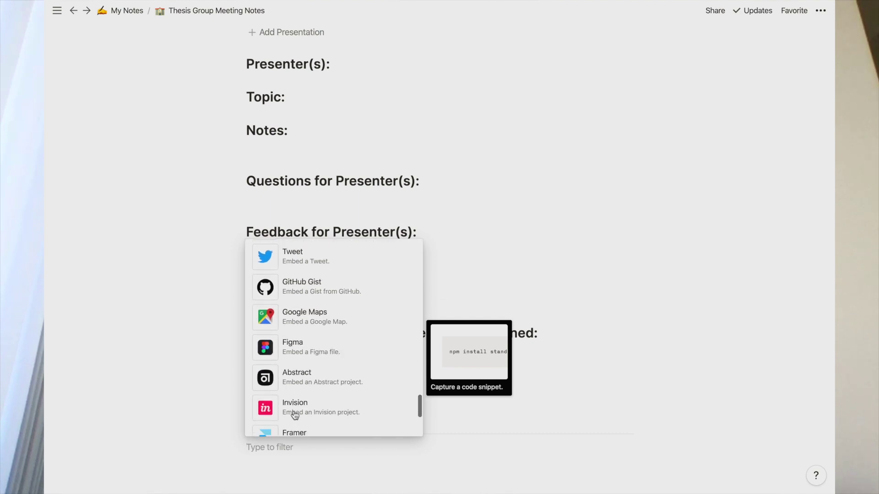
{"action": "scroll", "coordinate": [295, 415], "scroll_direction": "down", "scroll_amount": 2}
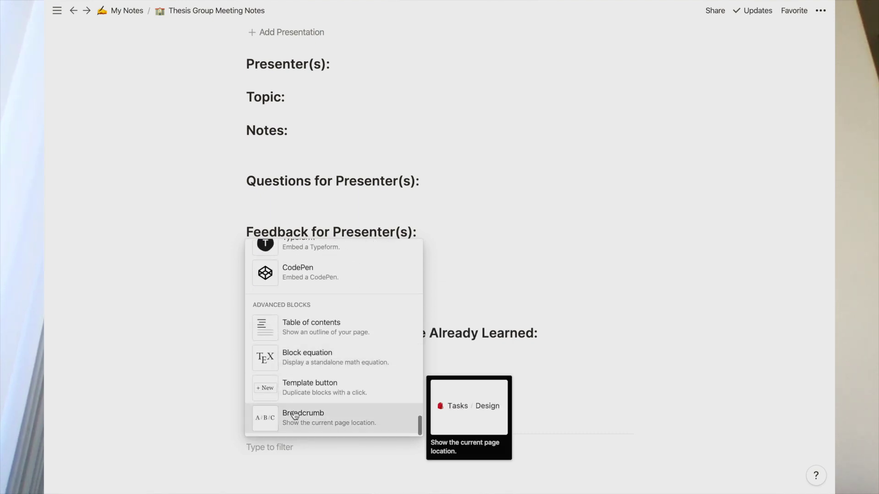
{"action": "left_click", "coordinate": [302, 391]}
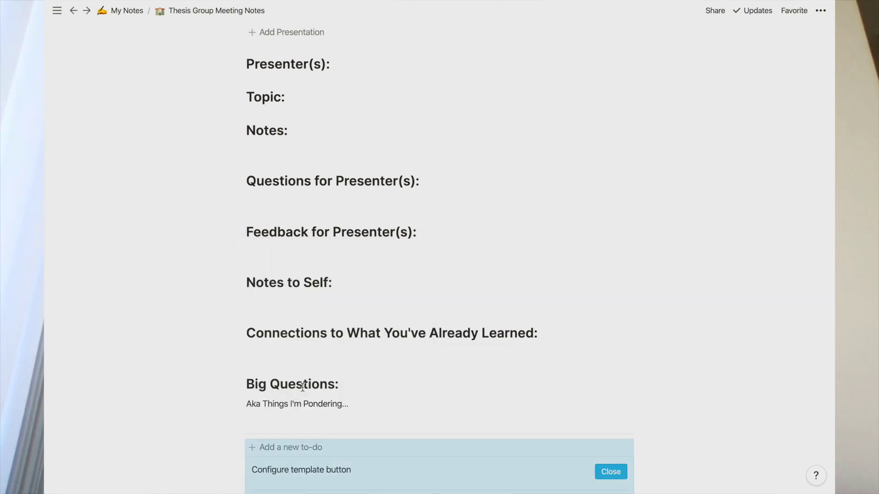
{"action": "scroll", "coordinate": [396, 409], "scroll_direction": "down", "scroll_amount": 4}
{"action": "scroll", "coordinate": [396, 408], "scroll_direction": "down", "scroll_amount": 2}
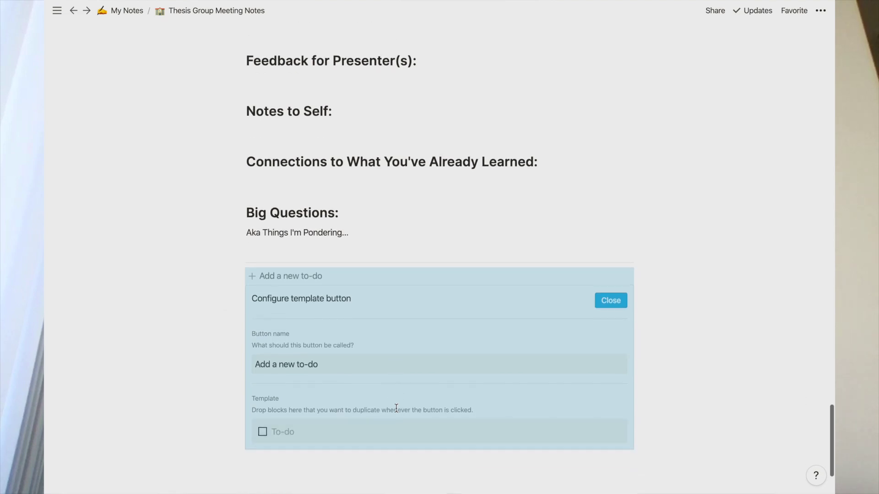
- Rename the template button to 'Presentation Notes'
{"action": "triple_click", "coordinate": [324, 364]}
{"action": "type", "text": "Presentation Notes"}
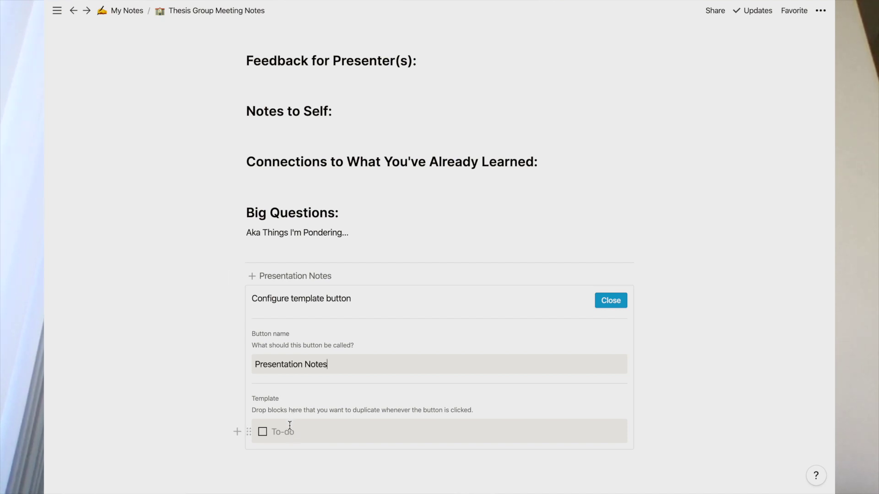
{"action": "scroll", "coordinate": [346, 282], "scroll_direction": "up", "scroll_amount": 3}
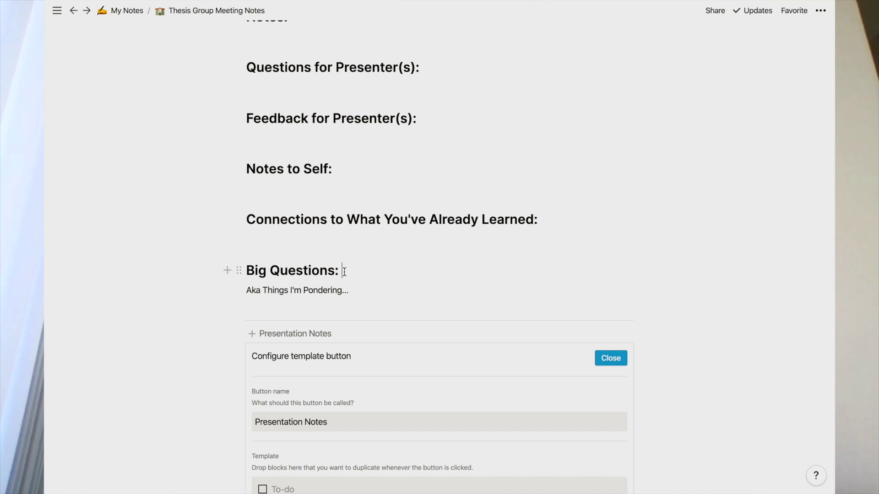
- Replace the template's placeholder to-do with the Presenter(s) through Big Questions headings
{"action": "left_click_drag", "start_coordinate": [352, 289], "coordinate": [244, 386]}
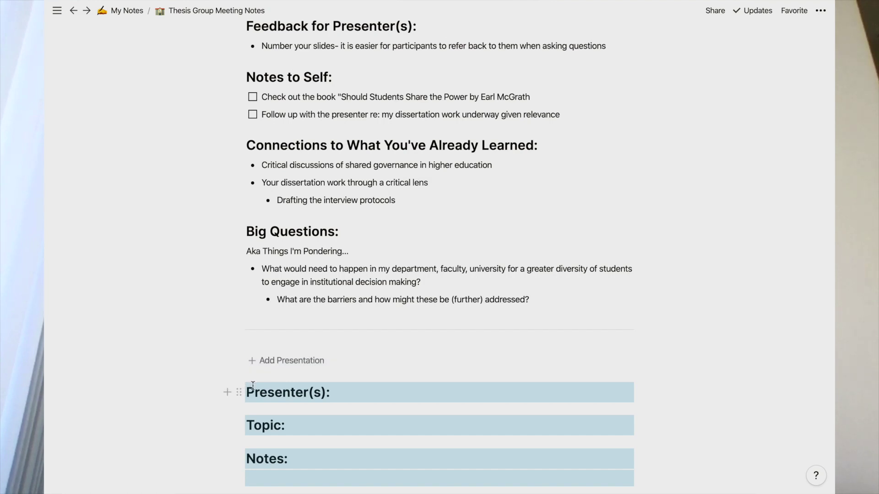
{"action": "left_click_drag", "start_coordinate": [407, 371], "coordinate": [406, 369]}
{"action": "scroll", "coordinate": [406, 369], "scroll_direction": "down", "scroll_amount": 3}
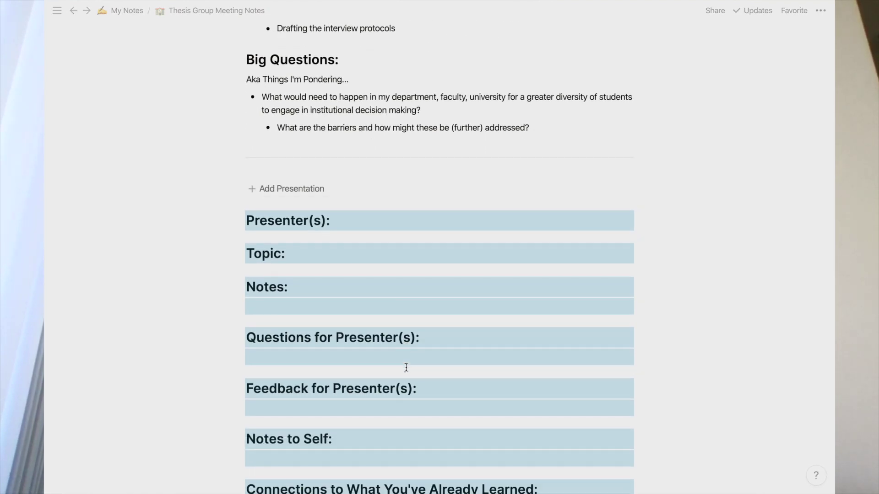
{"action": "scroll", "coordinate": [406, 367], "scroll_direction": "down", "scroll_amount": 5}
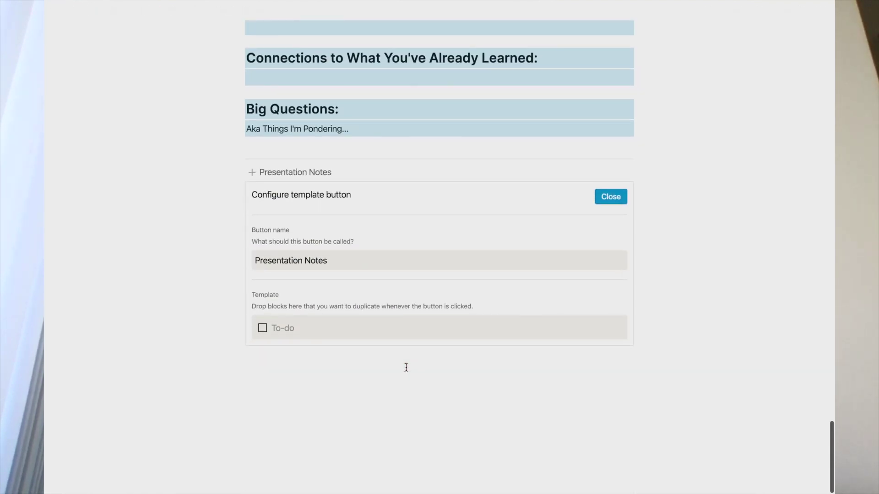
{"action": "left_click", "coordinate": [293, 329]}
{"action": "key", "text": "BackSpace"}
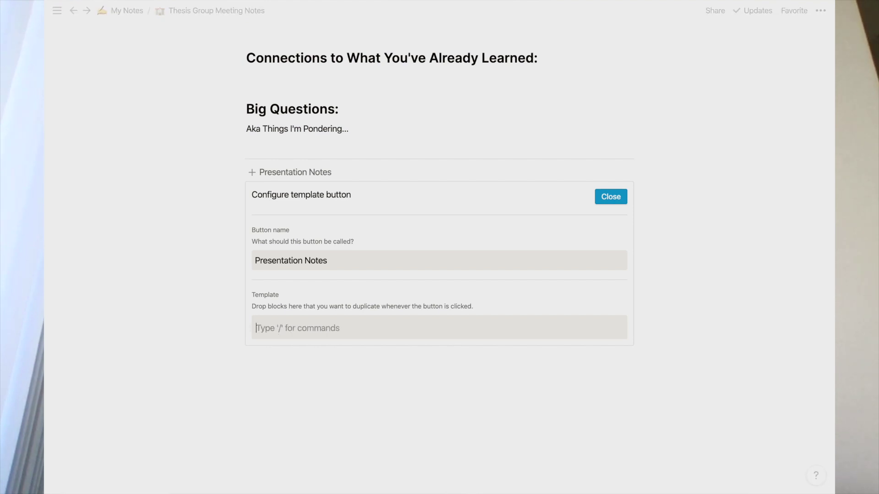
{"action": "key", "text": "ctrl+v"}
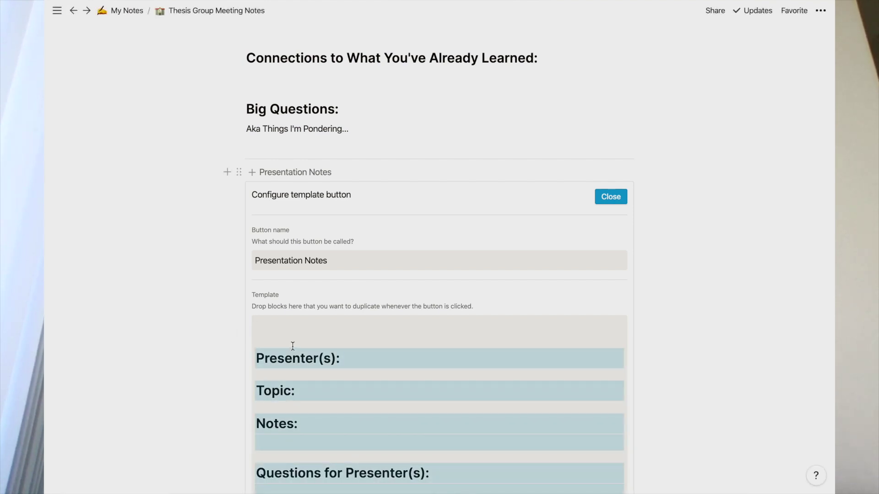
{"action": "scroll", "coordinate": [293, 345], "scroll_direction": "down", "scroll_amount": 5}
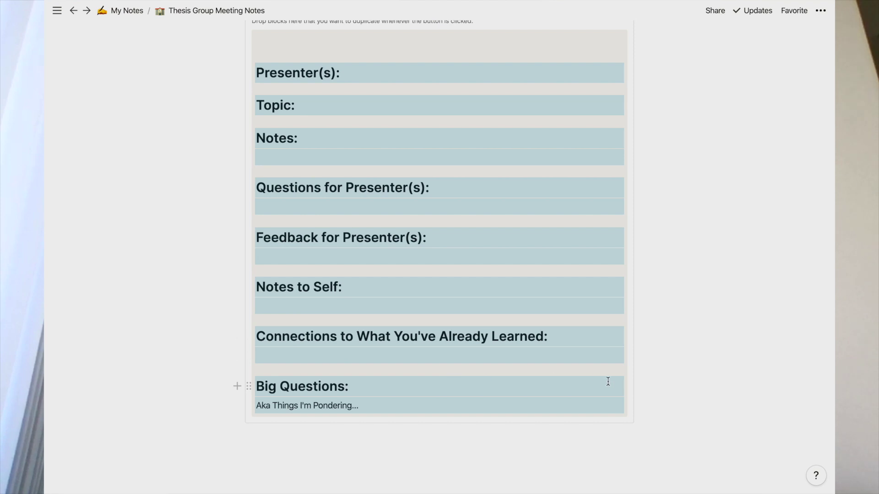
{"action": "left_click", "coordinate": [610, 377]}
{"action": "scroll", "coordinate": [591, 366], "scroll_direction": "up", "scroll_amount": 5}
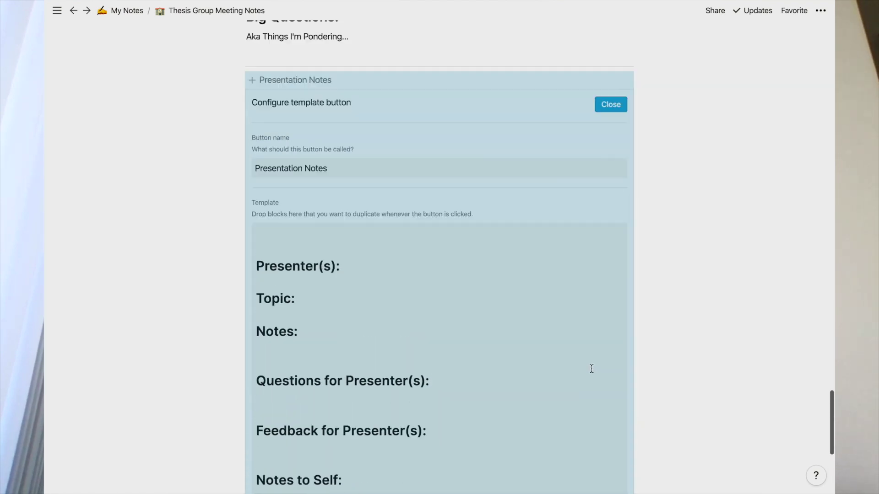
- Close the Presentation Notes template button's configuration panel
{"action": "left_click", "coordinate": [613, 151]}
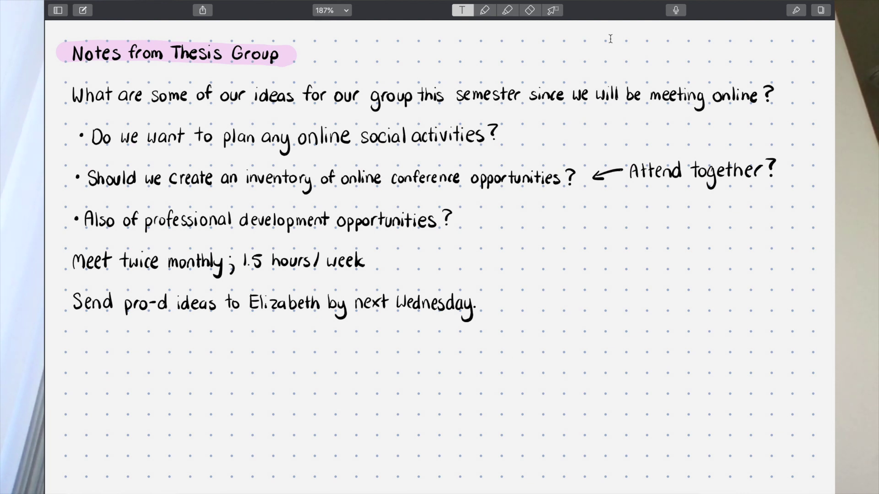
- Export the Notes from Thesis Group note as a PDF, Note Jul 31, 2020.pdf
{"action": "left_click", "coordinate": [204, 12]}
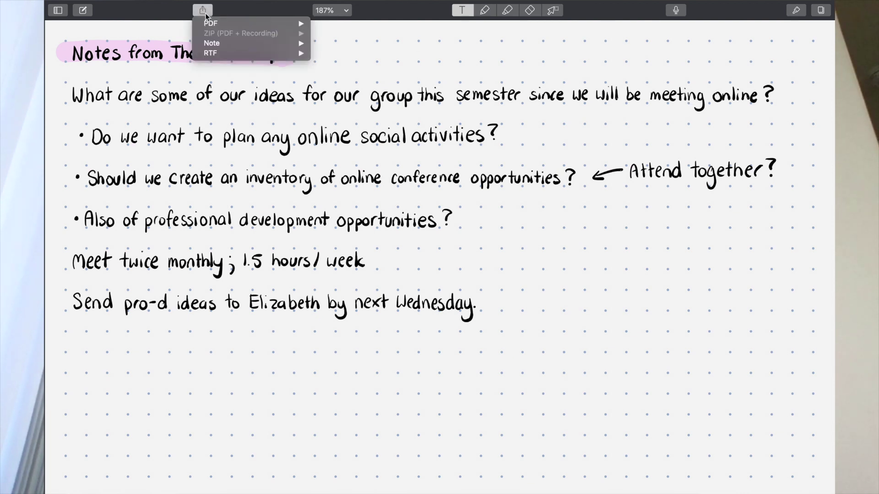
{"action": "mouse_move", "coordinate": [212, 24]}
{"action": "left_click", "coordinate": [361, 25]}
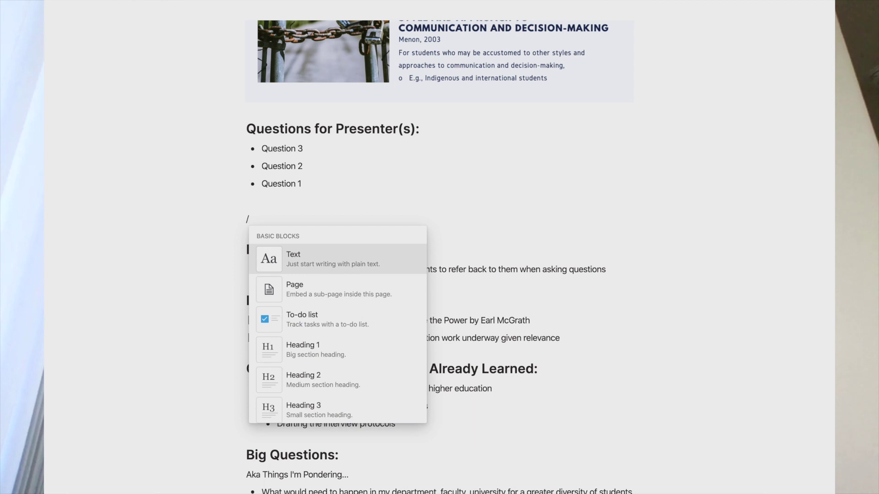
- Embed the uploaded handwritten notes PDF below Question 1 and shrink its preview
{"action": "scroll", "coordinate": [344, 347], "scroll_direction": "down", "scroll_amount": 8}
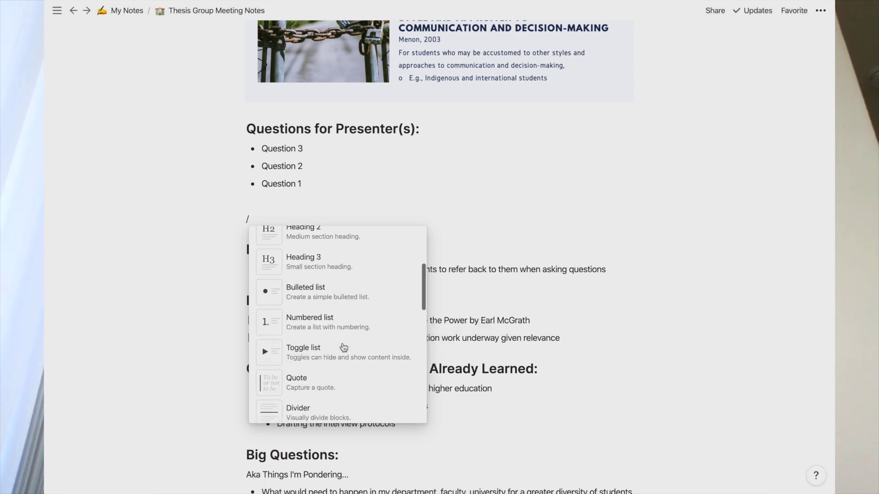
{"action": "scroll", "coordinate": [343, 348], "scroll_direction": "down", "scroll_amount": 10}
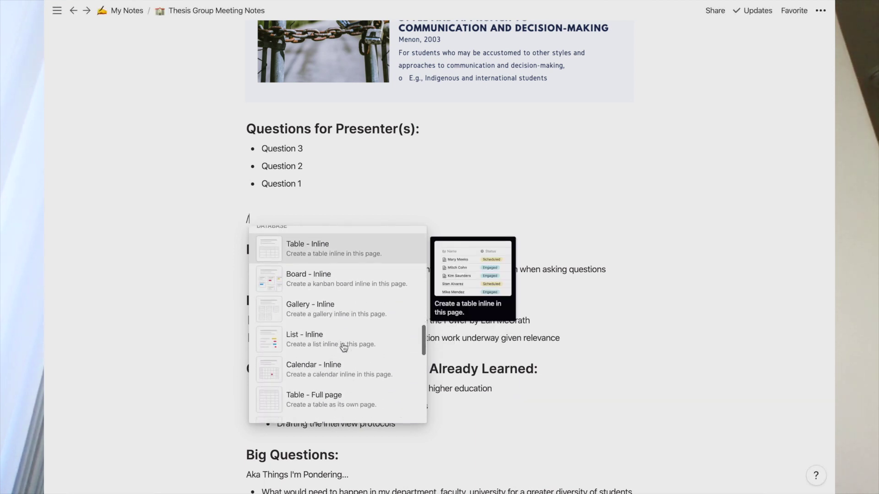
{"action": "scroll", "coordinate": [344, 347], "scroll_direction": "down", "scroll_amount": 10}
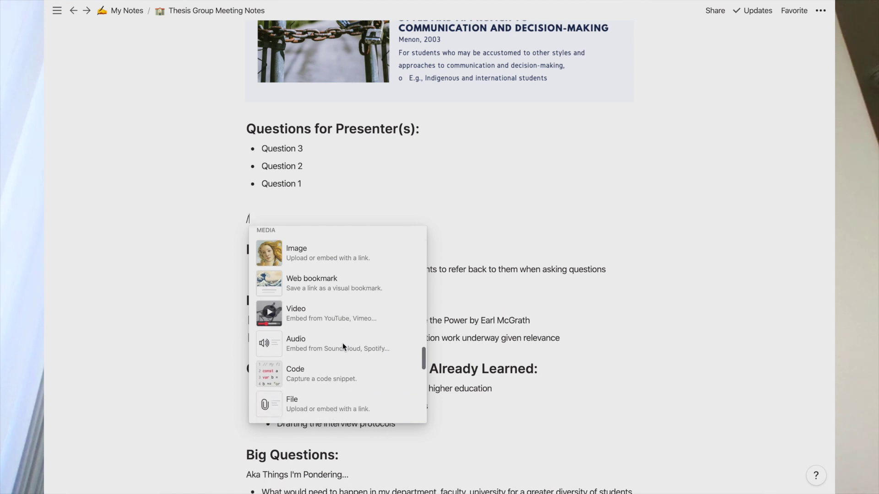
{"action": "scroll", "coordinate": [343, 347], "scroll_direction": "down", "scroll_amount": 2}
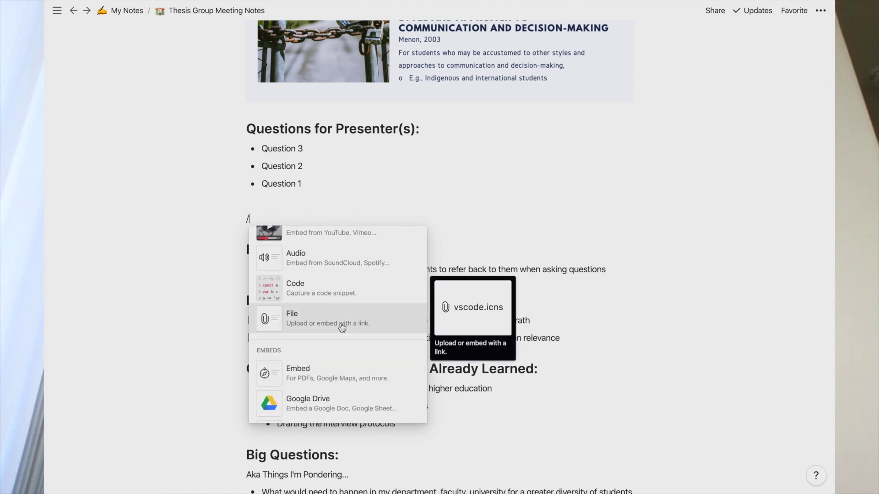
{"action": "left_click", "coordinate": [339, 381]}
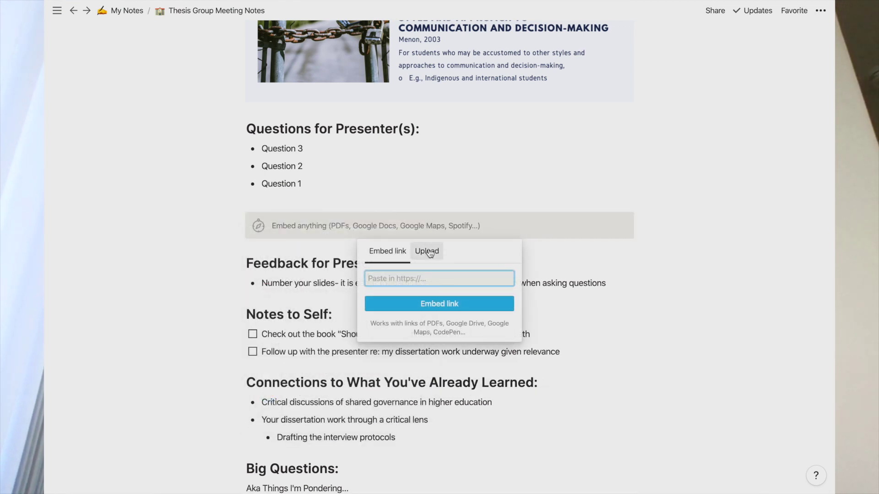
{"action": "left_click", "coordinate": [429, 257]}
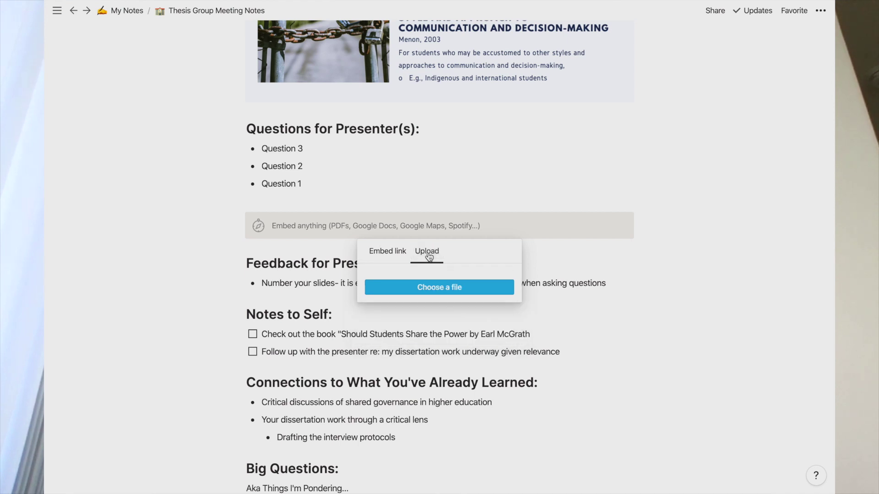
{"action": "left_click", "coordinate": [429, 282]}
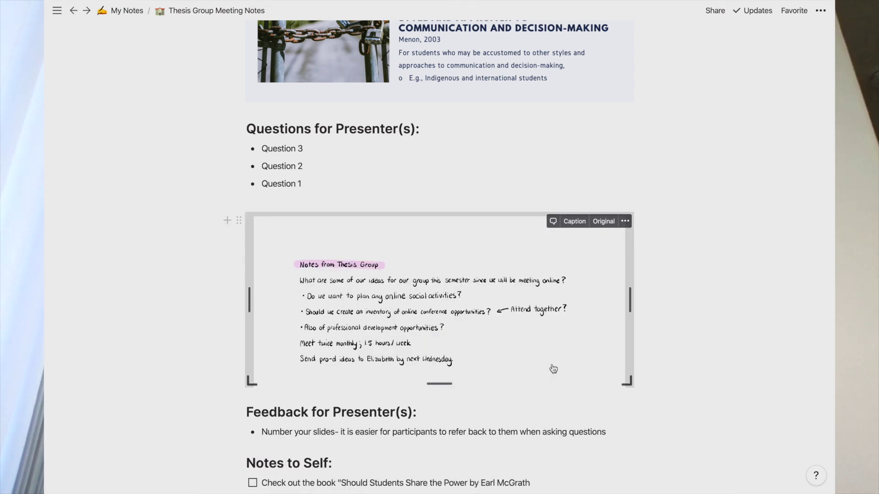
{"action": "left_click_drag", "start_coordinate": [628, 382], "coordinate": [648, 366]}
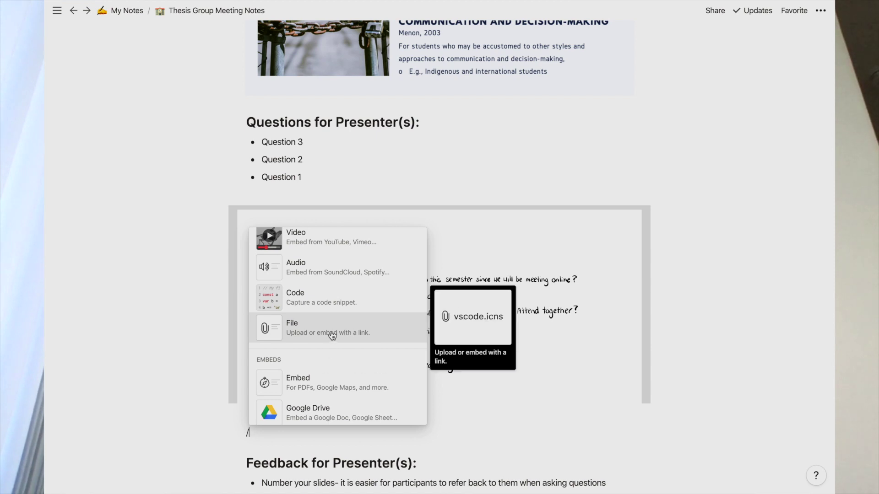
- Attach Note Jul 31, 2020.pdf as a file block beneath the preview
{"action": "left_click", "coordinate": [332, 334]}
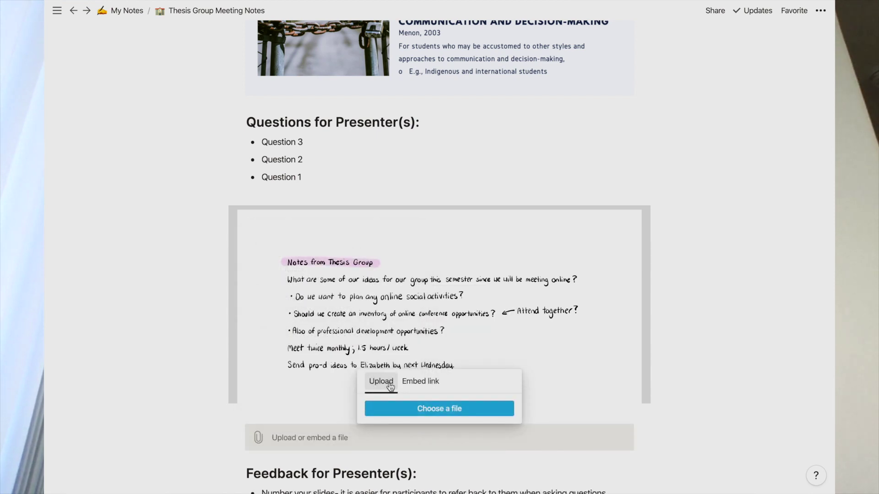
{"action": "left_click", "coordinate": [421, 383]}
{"action": "left_click", "coordinate": [382, 337]}
{"action": "left_click", "coordinate": [427, 409]}
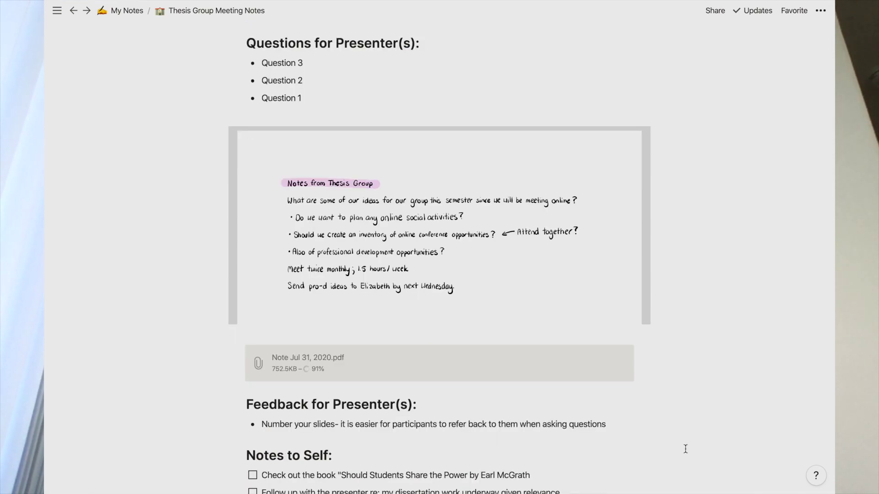